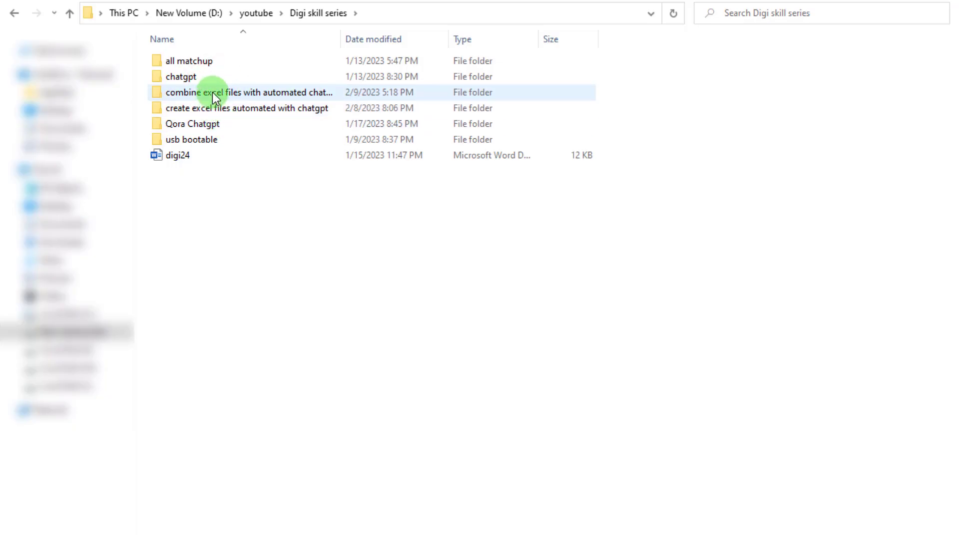
Step: Open the sales record with headings folder inside the combine-excel-files project folder
double_click(212, 91)
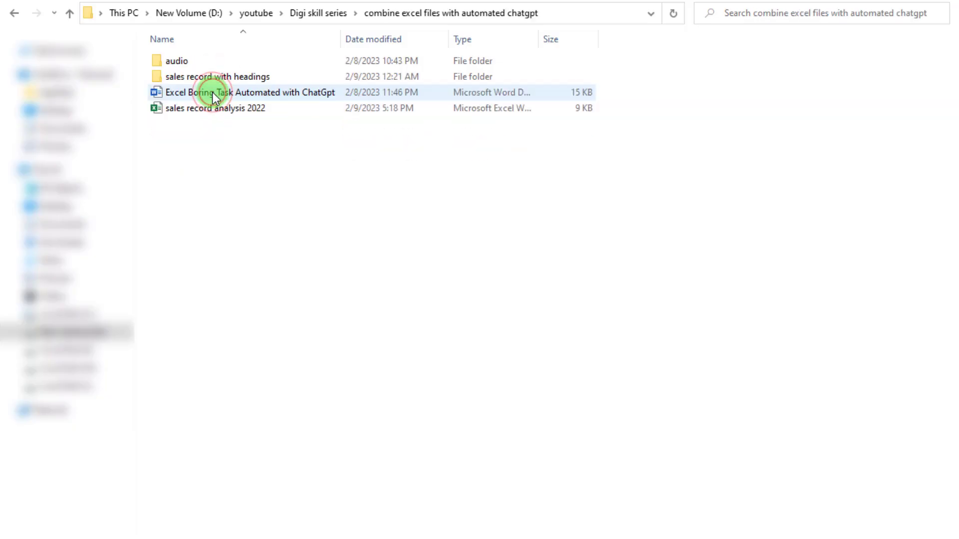
left_click(194, 79)
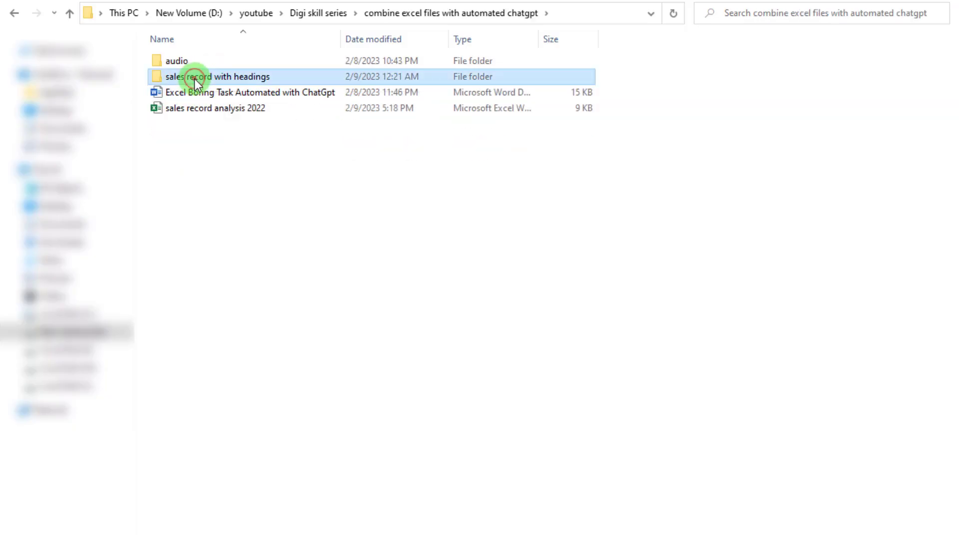
double_click(194, 79)
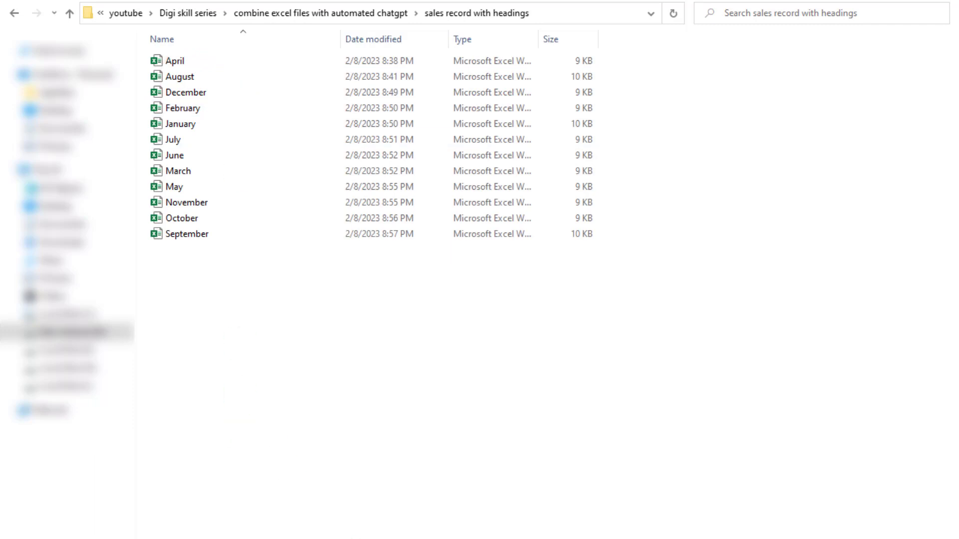
left_click_drag(279, 284, 169, 78)
left_click(365, 343)
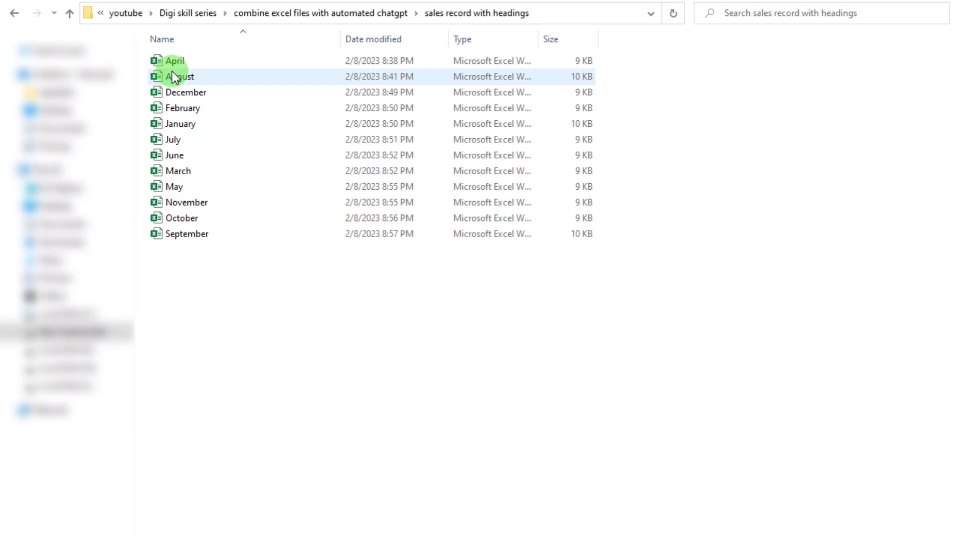
left_click(181, 58)
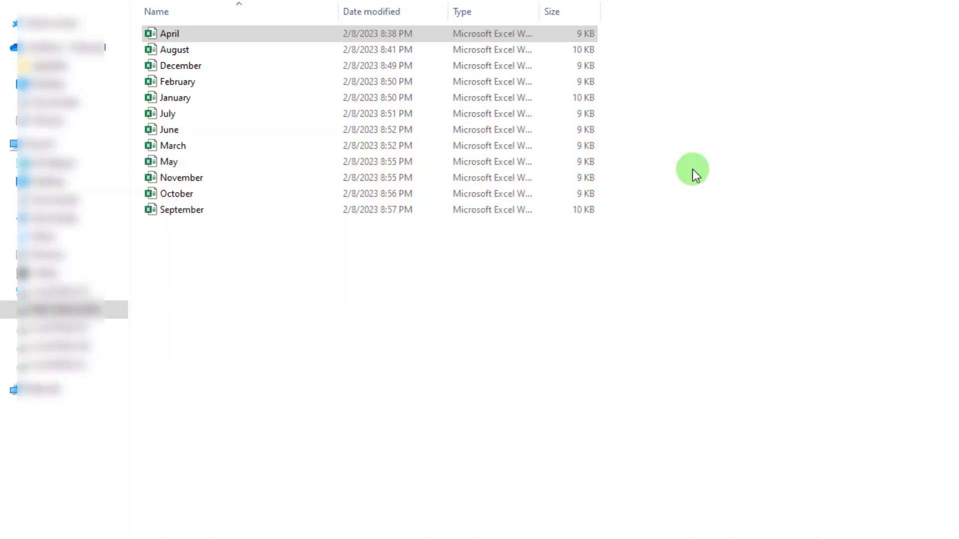
Step: Select all twelve monthly files, then go back to the blank Excel sheet
left_click_drag(278, 266, 170, 28)
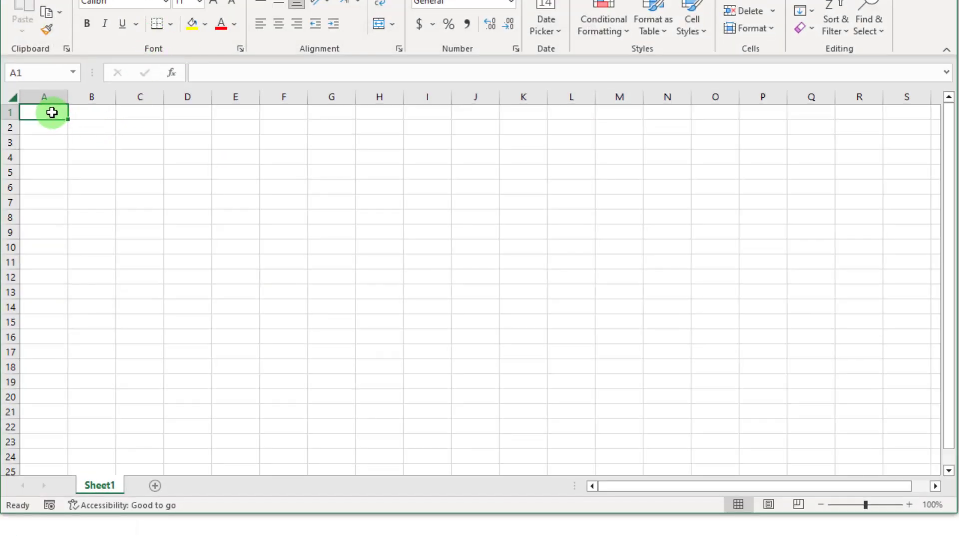
left_click_drag(52, 112, 297, 457)
left_click(597, 249)
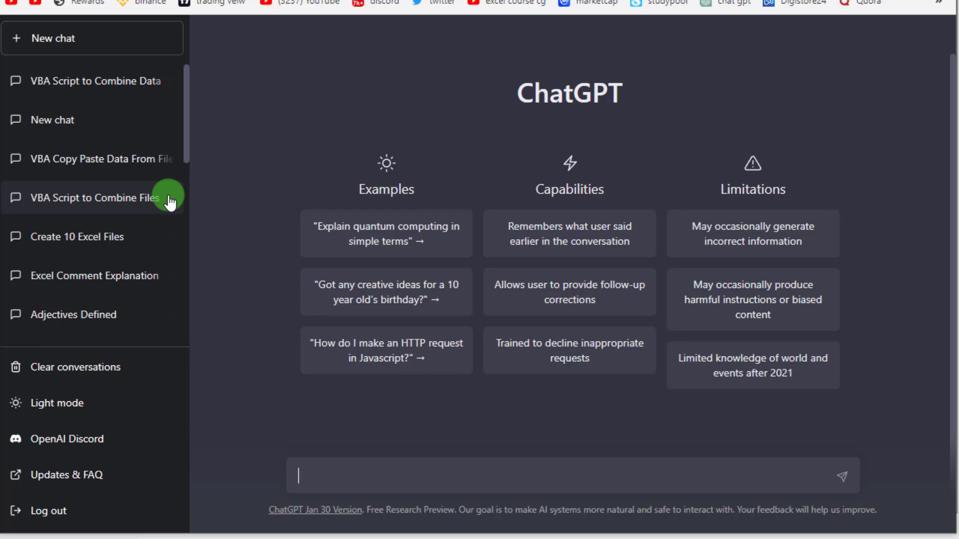
Step: Paste the request for a VBA script combining columns A–C with file names in column D
type("Write a vba script that will copy column A B and C without the first row from all the excel files in a certain folder and paste it in the open excel file one below the other, while in each row in column D writes the name of the file from where it was copied.")
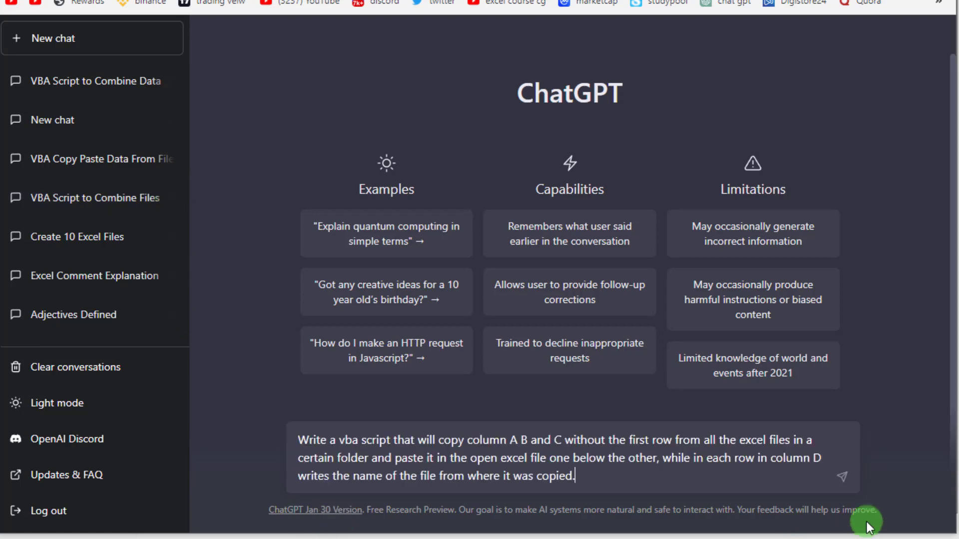
Step: Send the request and copy the revised FileDialog version of CombineDataFromMultipleFiles
left_click(844, 478)
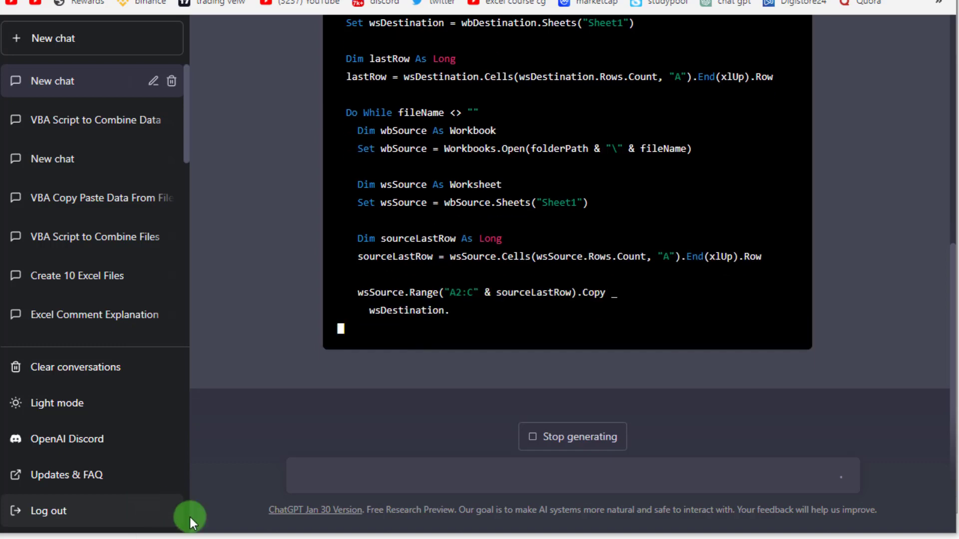
scroll(371, 373, "up", 8)
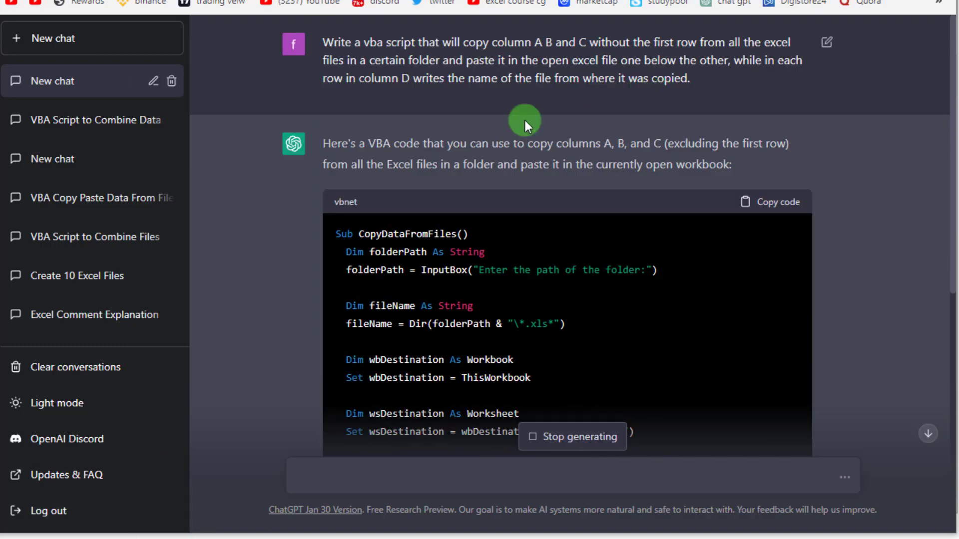
scroll(487, 124, "down", 10)
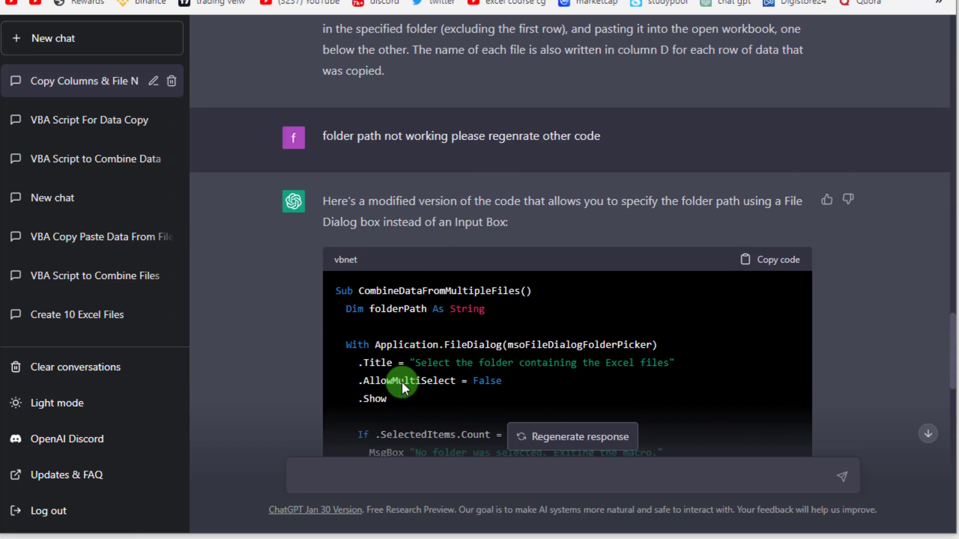
left_click(778, 260)
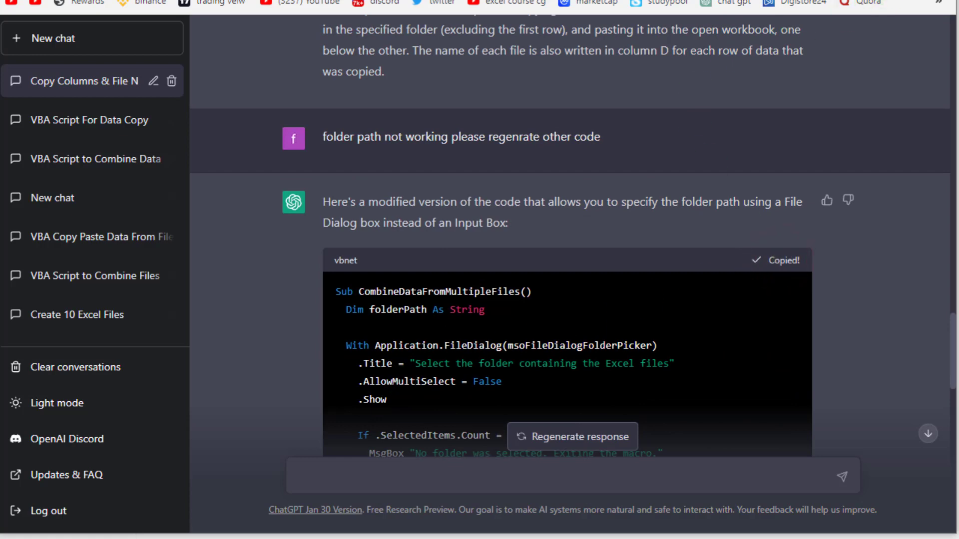
Step: Open the macro in the VBA editor and select the folder-dialog title string
key("alt+Tab")
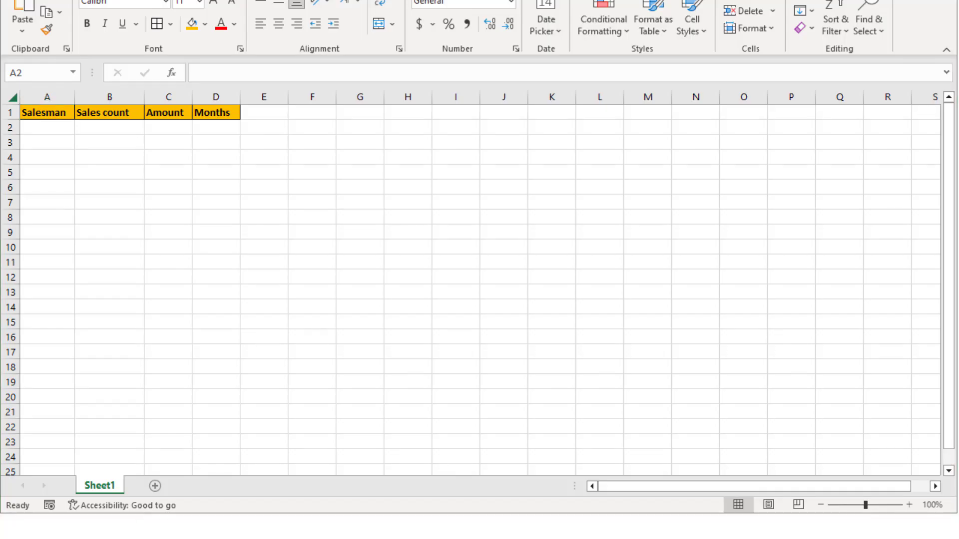
key("alt+F11")
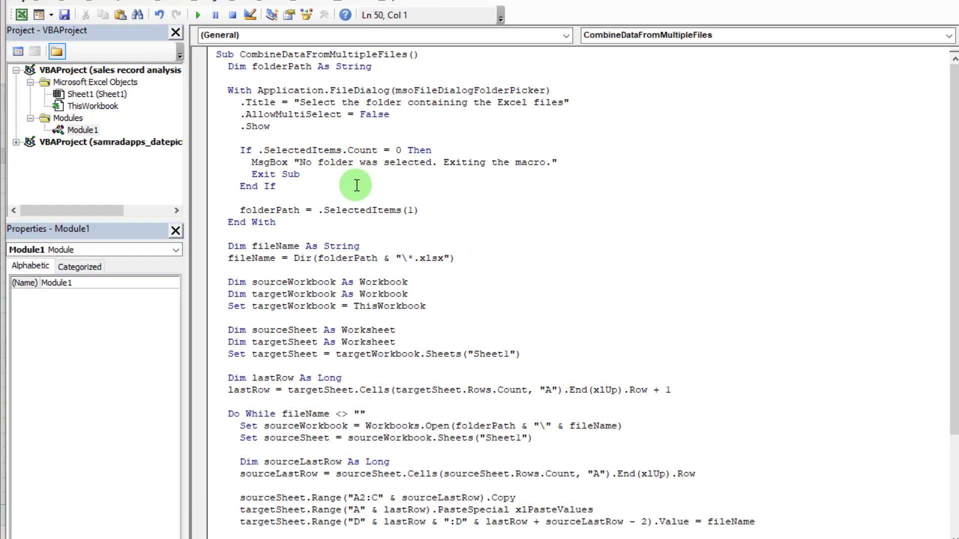
left_click_drag(563, 102, 302, 103)
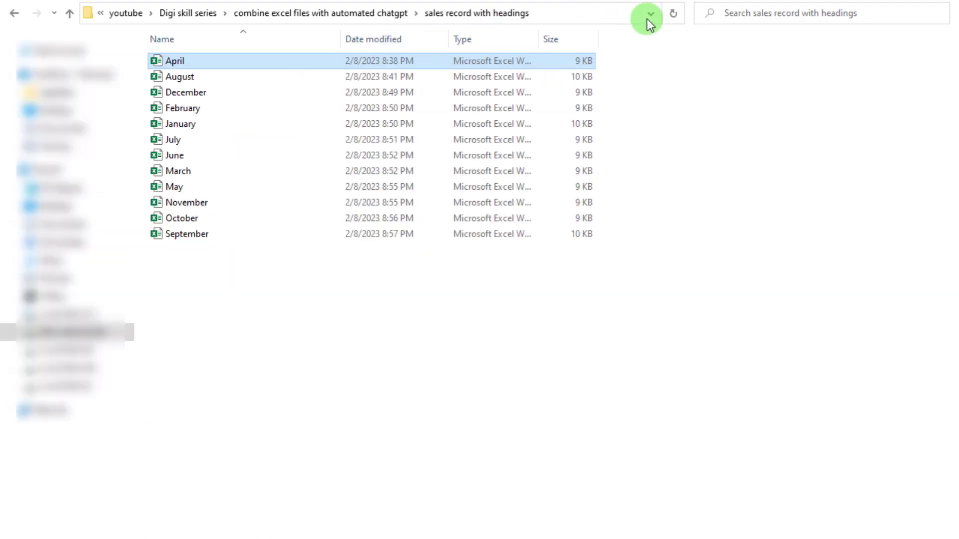
Step: Replace that string with the monthly-files folder path from Explorer and run the macro
left_click(647, 19)
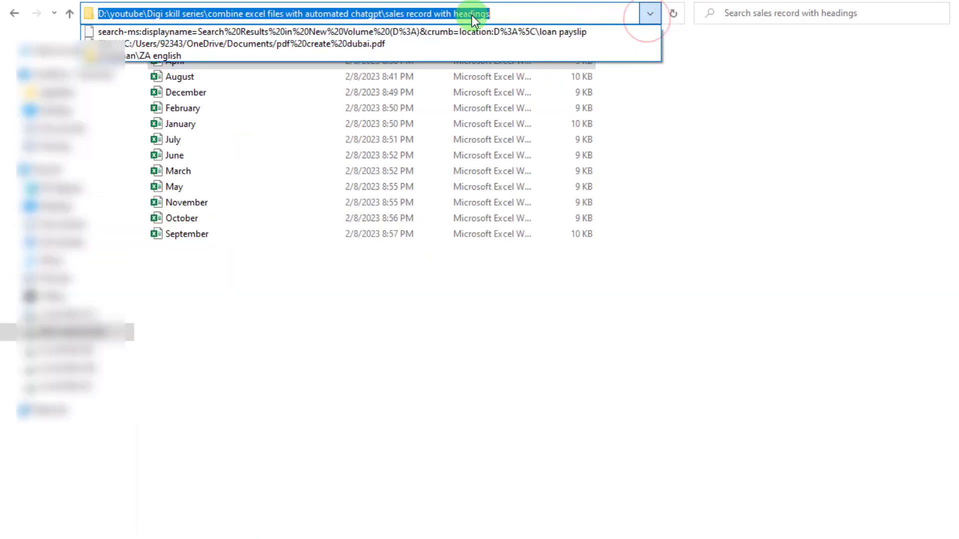
right_click(508, 19)
left_click(496, 61)
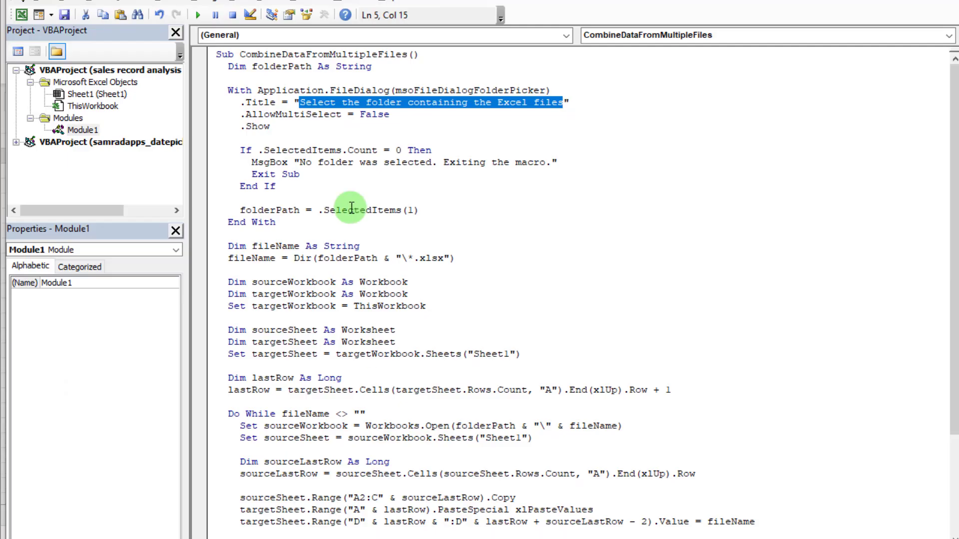
key("ctrl+v")
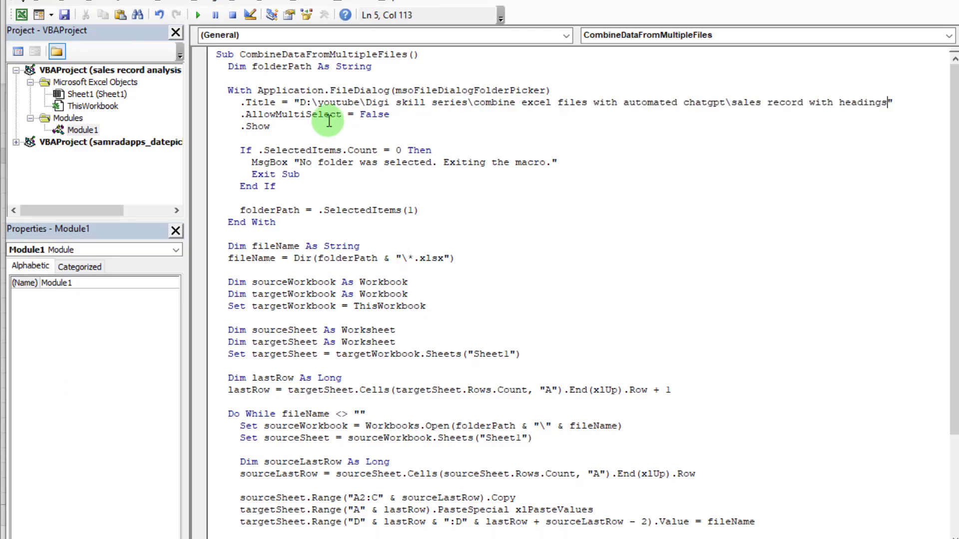
key("F5")
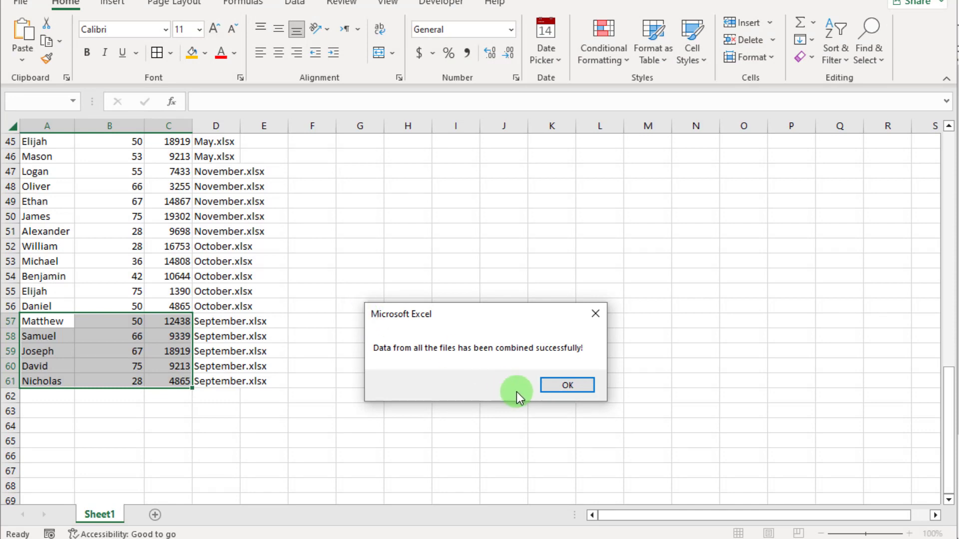
Step: Dismiss the success message and return to the combined data on Sheet1
left_click(567, 385)
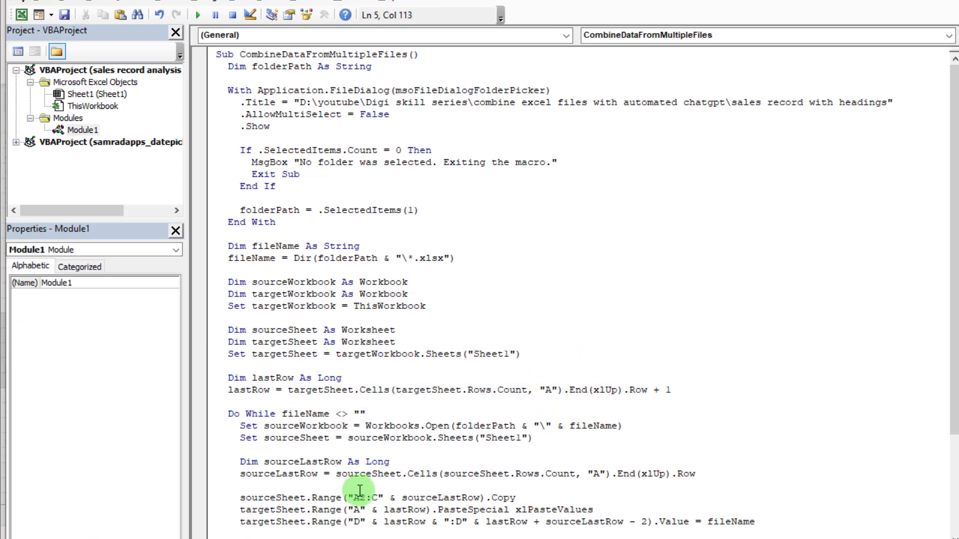
key("alt+F11")
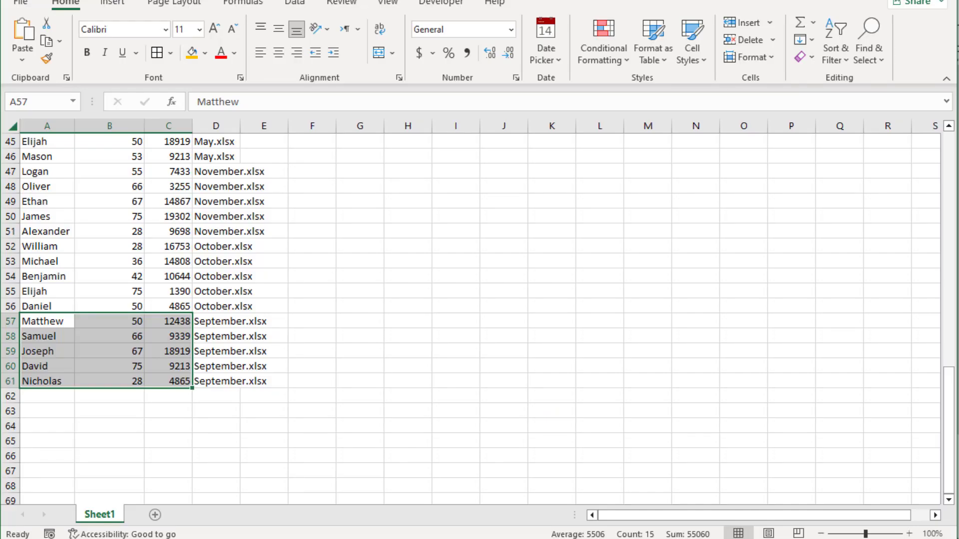
scroll(268, 383, "up", 15)
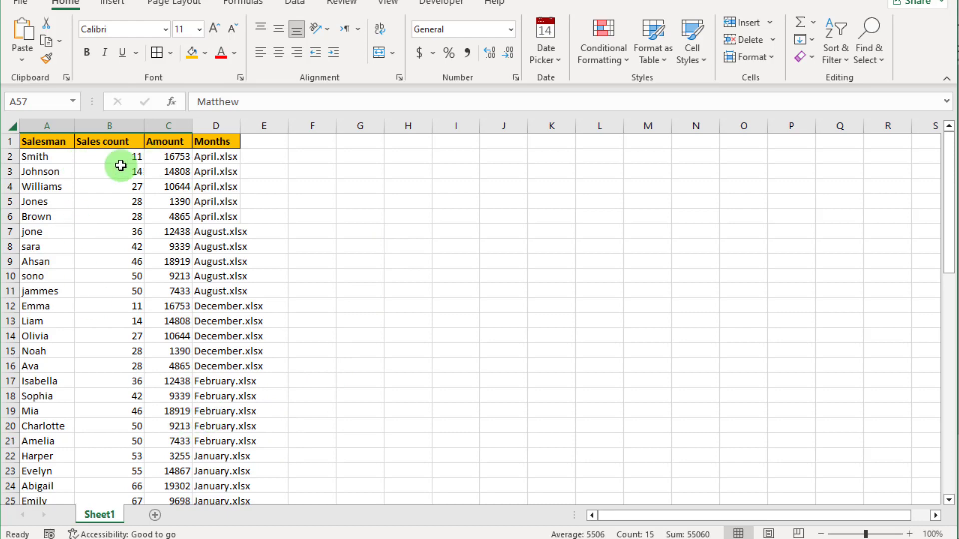
scroll(223, 269, "down", 4)
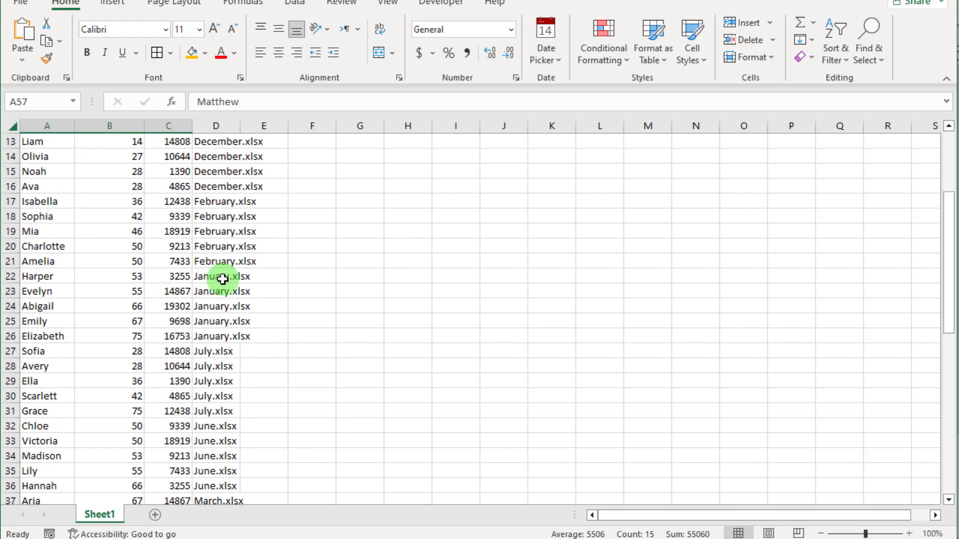
scroll(222, 276, "up", 4)
Step: AutoFit column D so file names like September.xlsx show in full
left_click(225, 126)
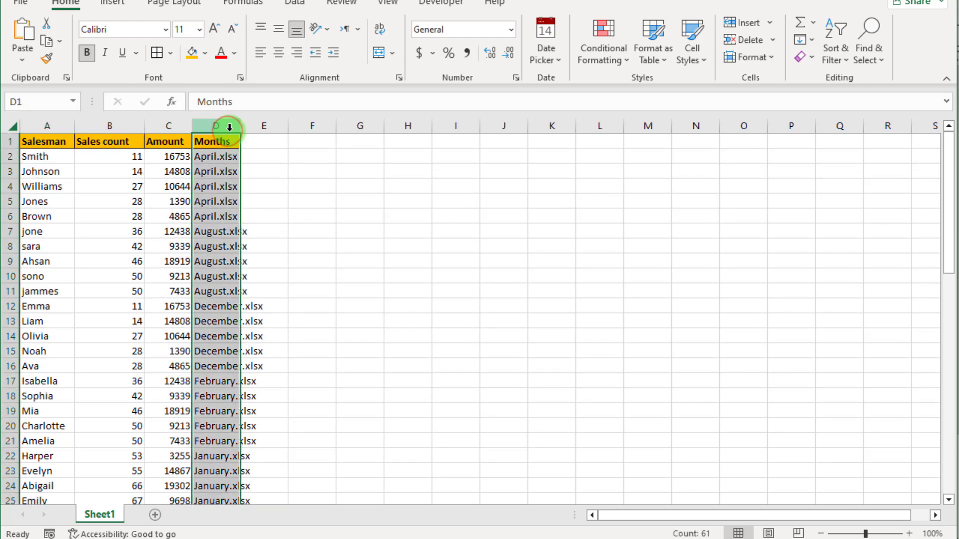
double_click(240, 130)
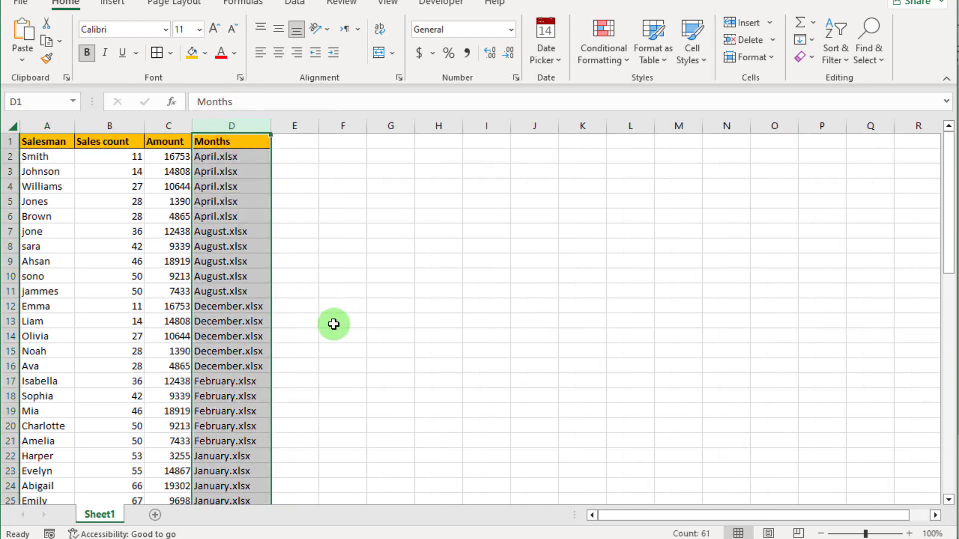
scroll(324, 370, "down", 16)
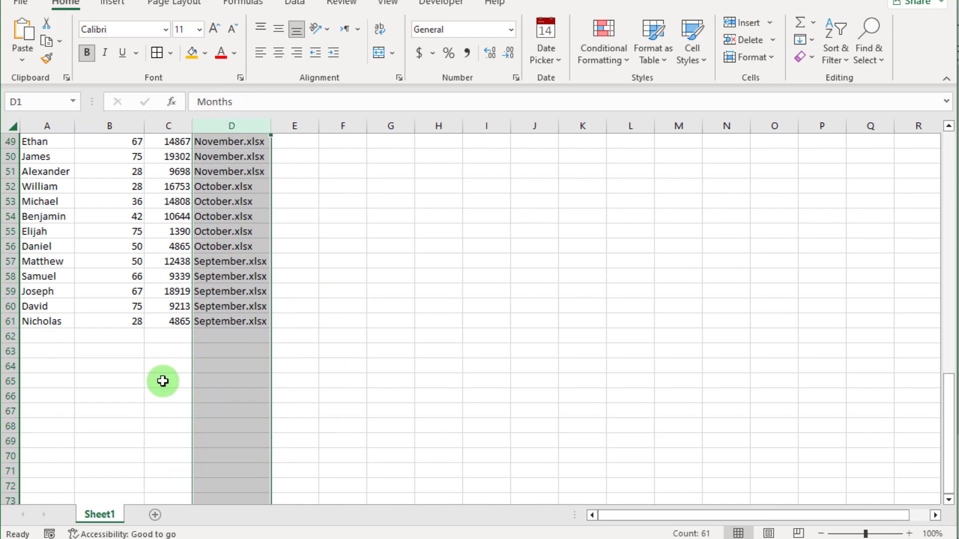
scroll(93, 365, "up", 16)
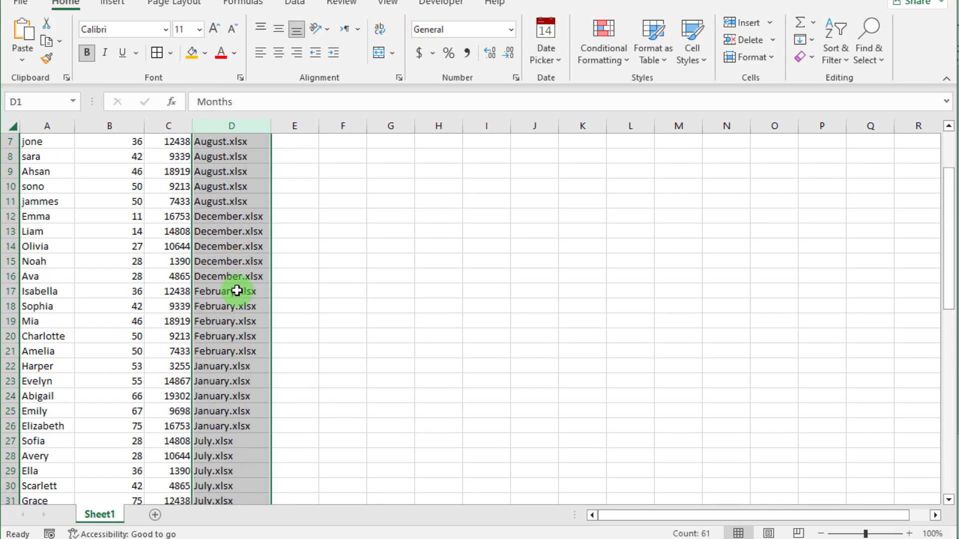
left_click(354, 245)
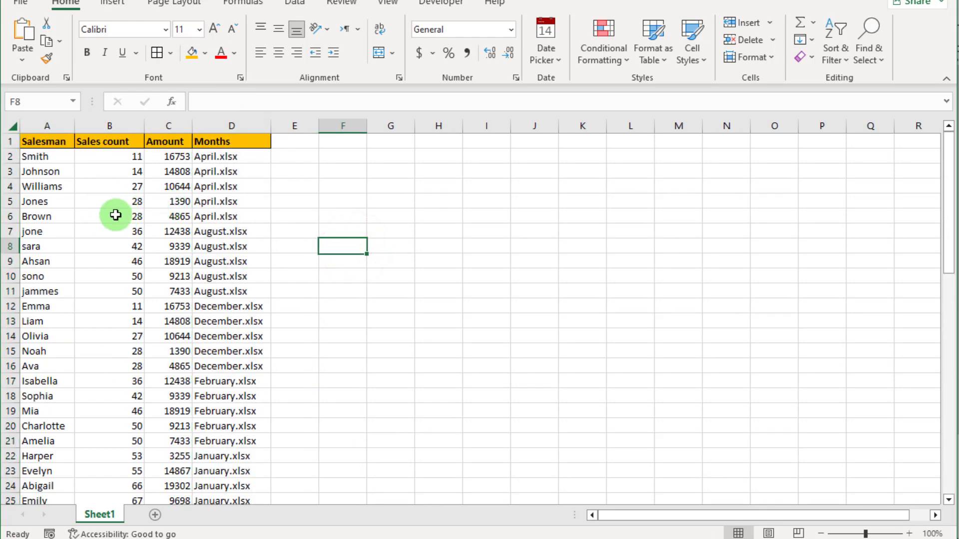